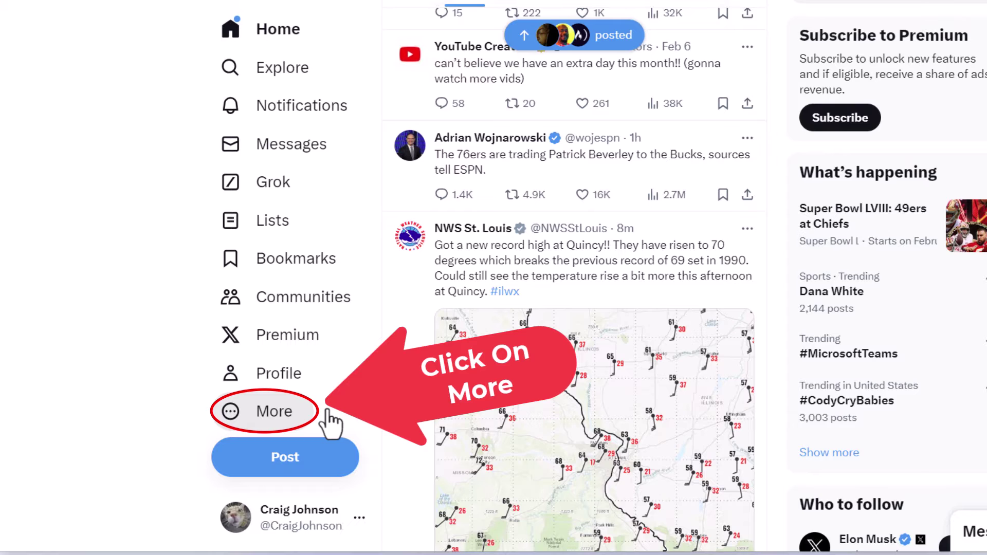
Step: Open X's Settings and privacy page from the More menu in the sidebar
{"action": "left_click", "coordinate": [303, 420]}
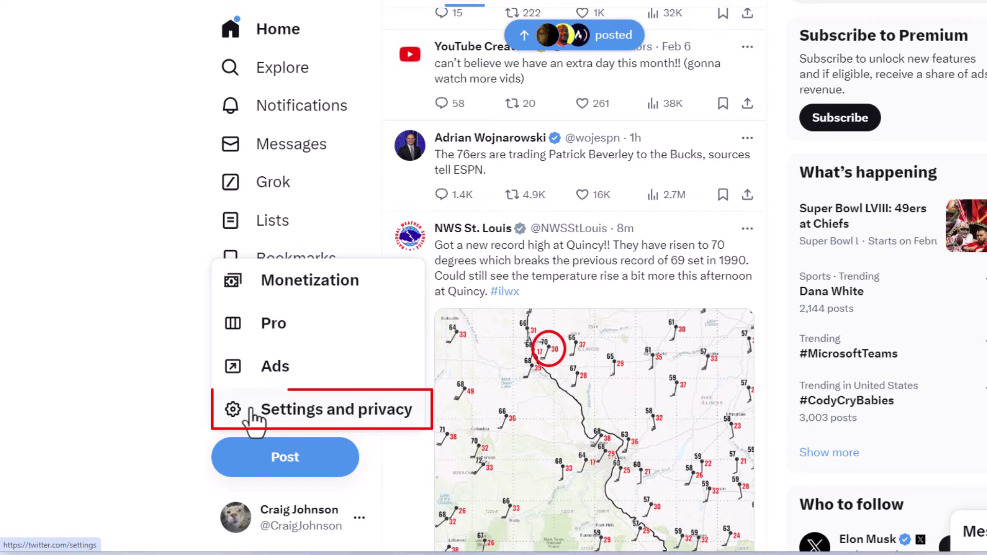
{"action": "left_click", "coordinate": [345, 420]}
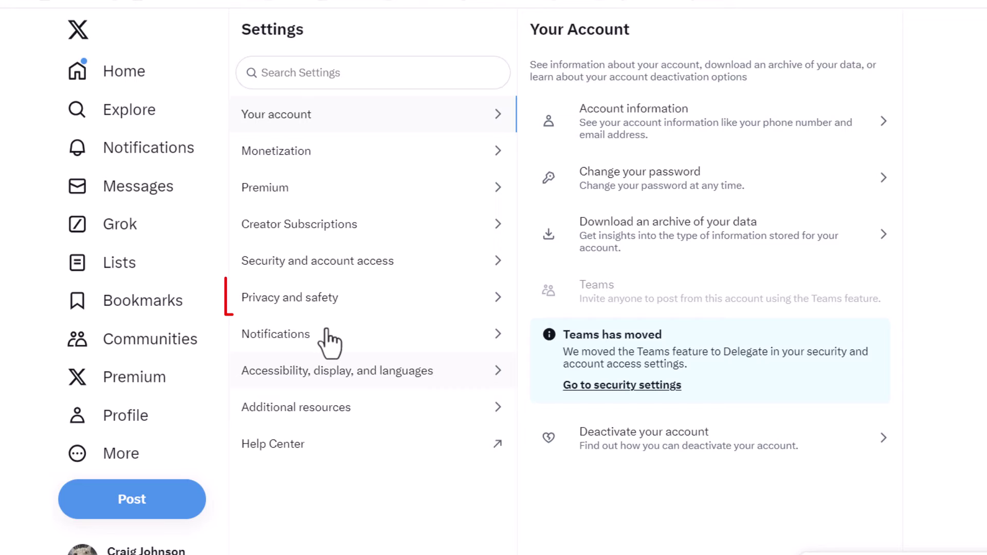
Step: Go to Privacy and safety, then the Content you see page
{"action": "left_click", "coordinate": [362, 305]}
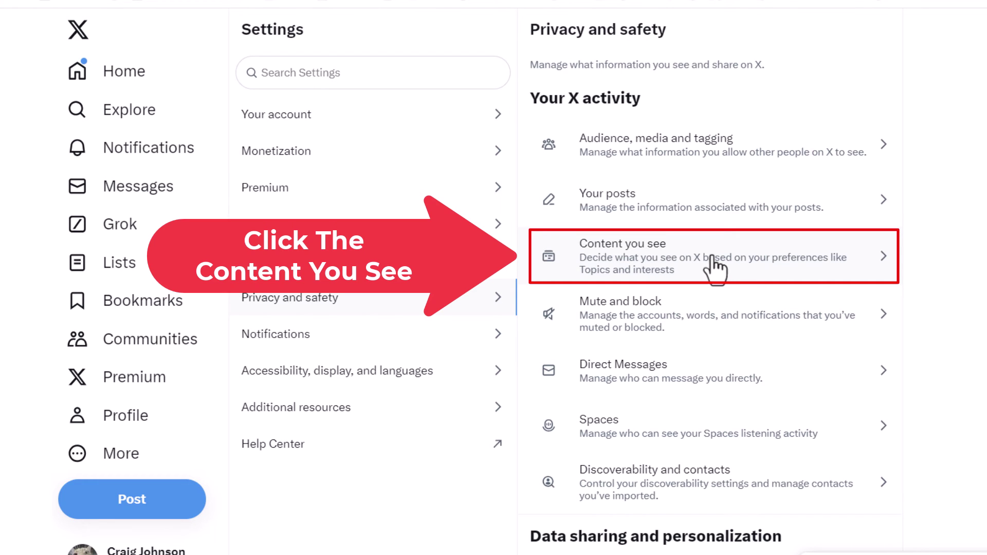
{"action": "left_click", "coordinate": [713, 266]}
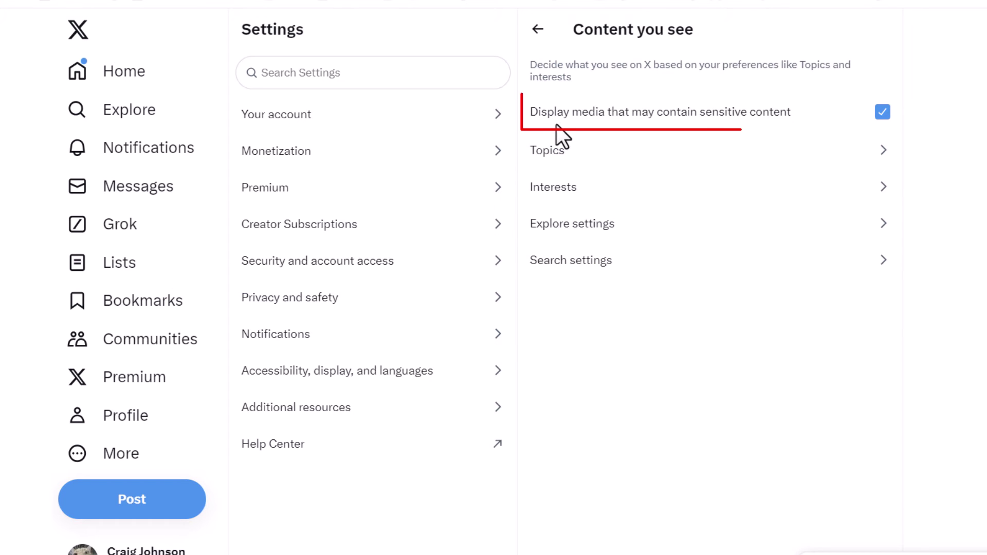
{"action": "left_click", "coordinate": [886, 125]}
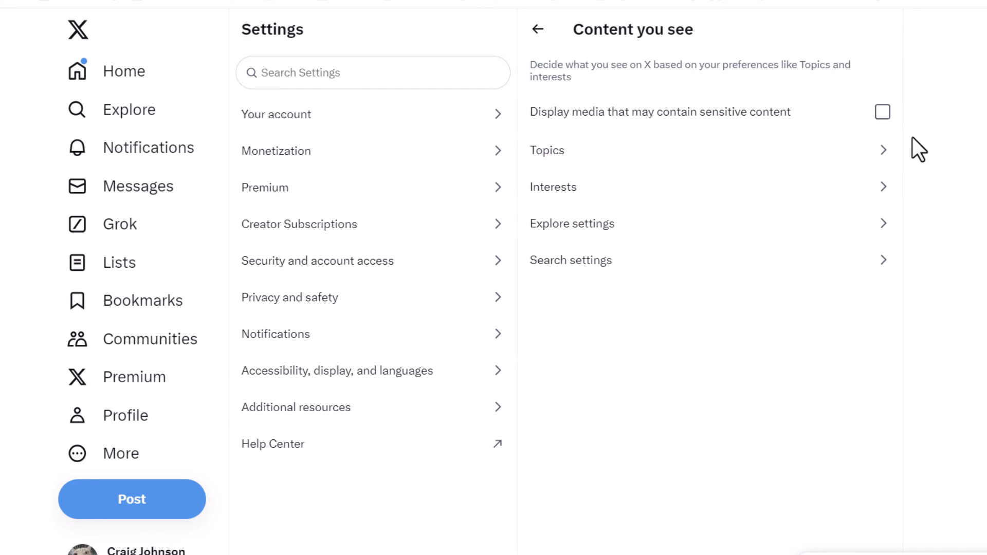
{"action": "left_click", "coordinate": [884, 118]}
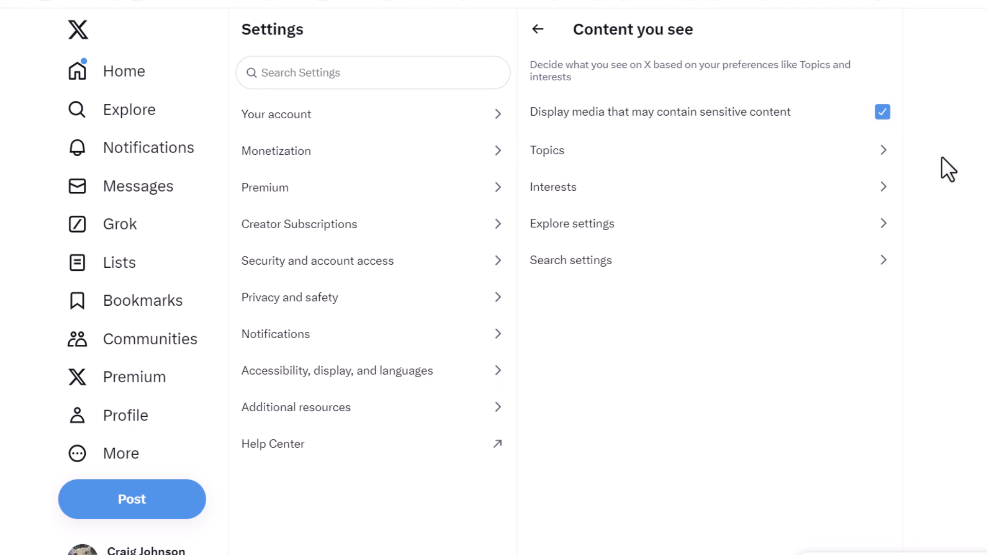